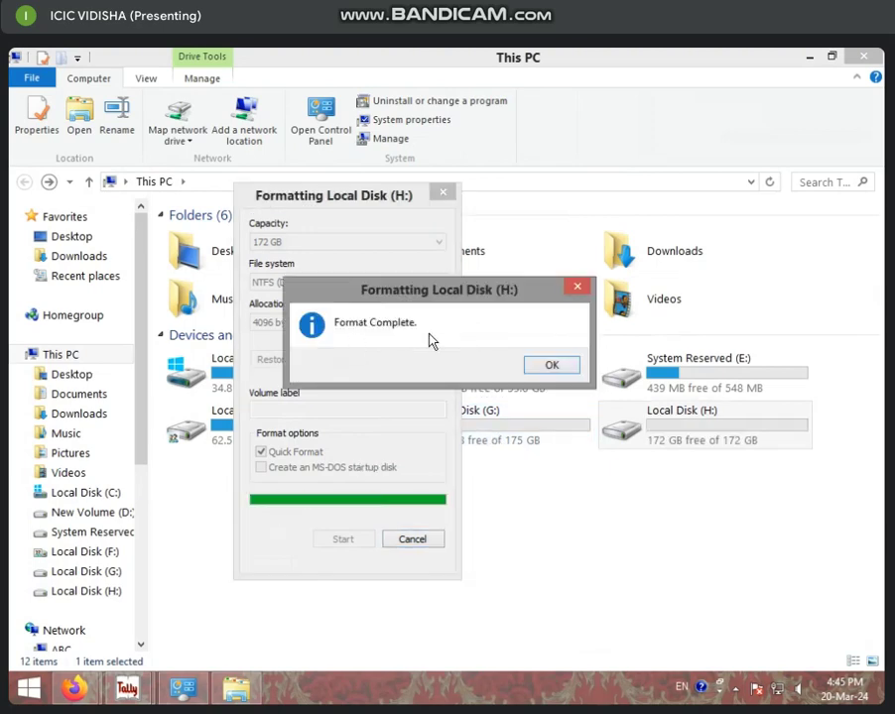
# Dismiss the Format Complete message and close the Format Local Disk (H:) window.
pyautogui.click(554, 369)
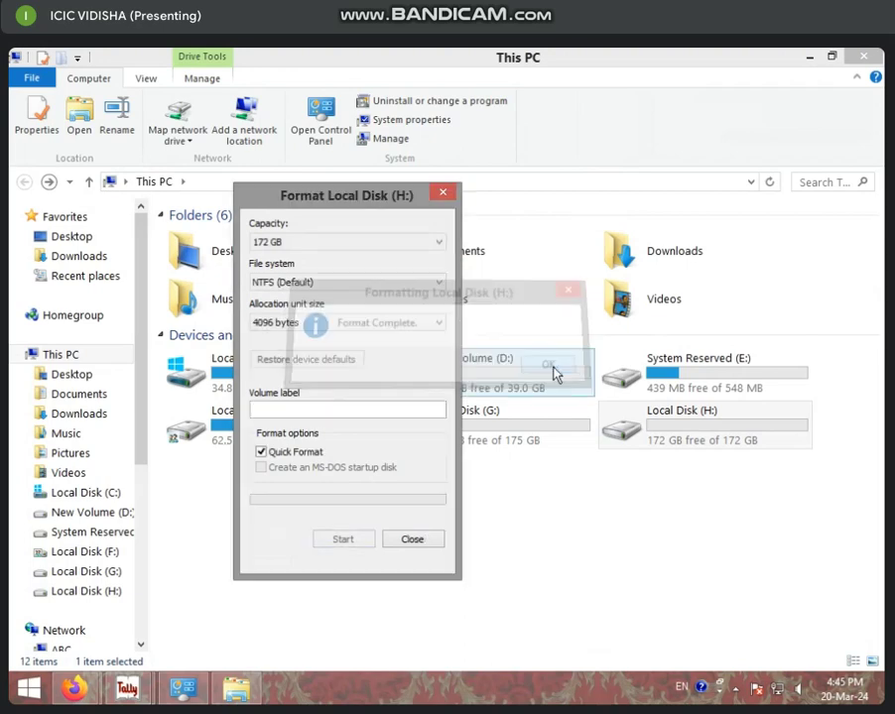
pyautogui.click(420, 544)
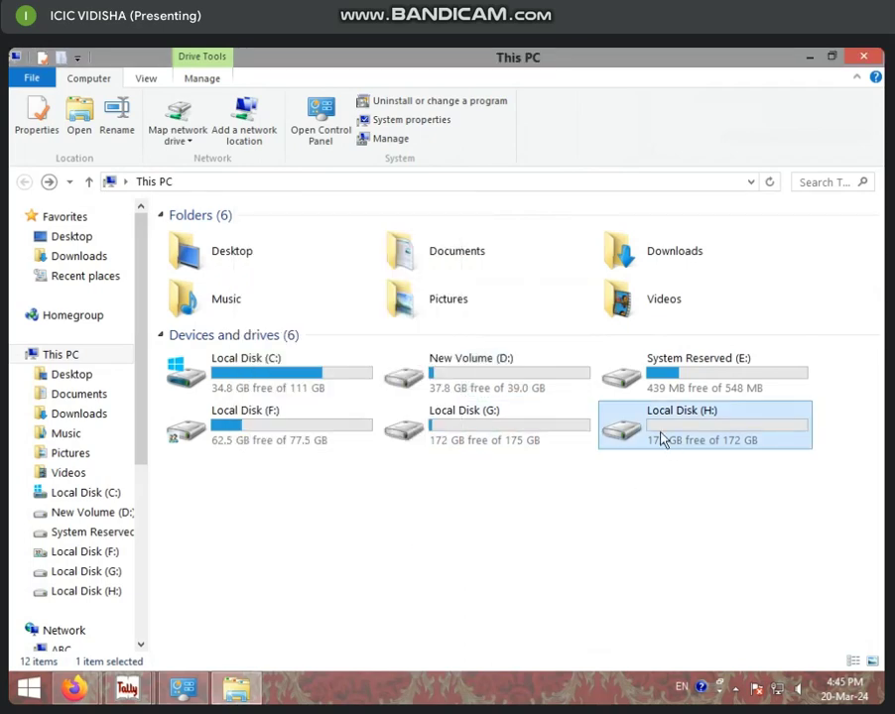
# Open the empty Local Disk (H:), go back to This PC, and reopen it.
pyautogui.moveTo(664, 445)
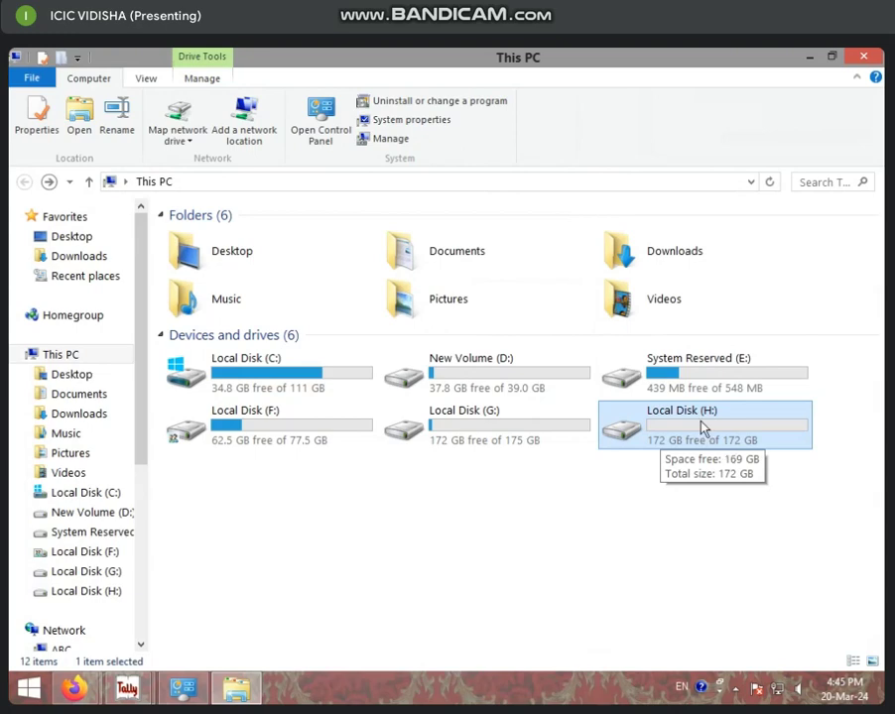
pyautogui.doubleClick(703, 427)
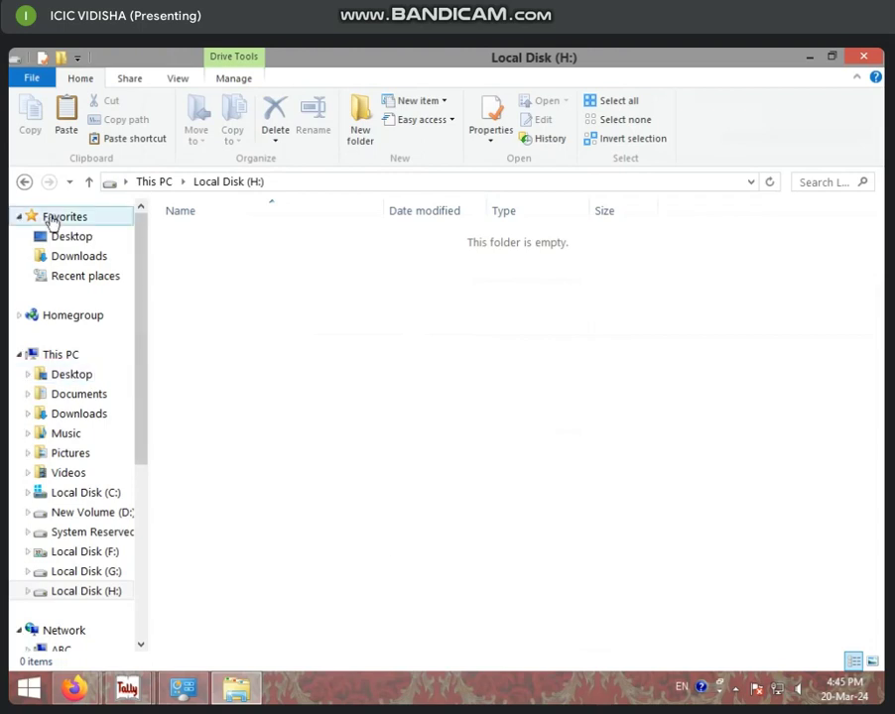
pyautogui.click(24, 181)
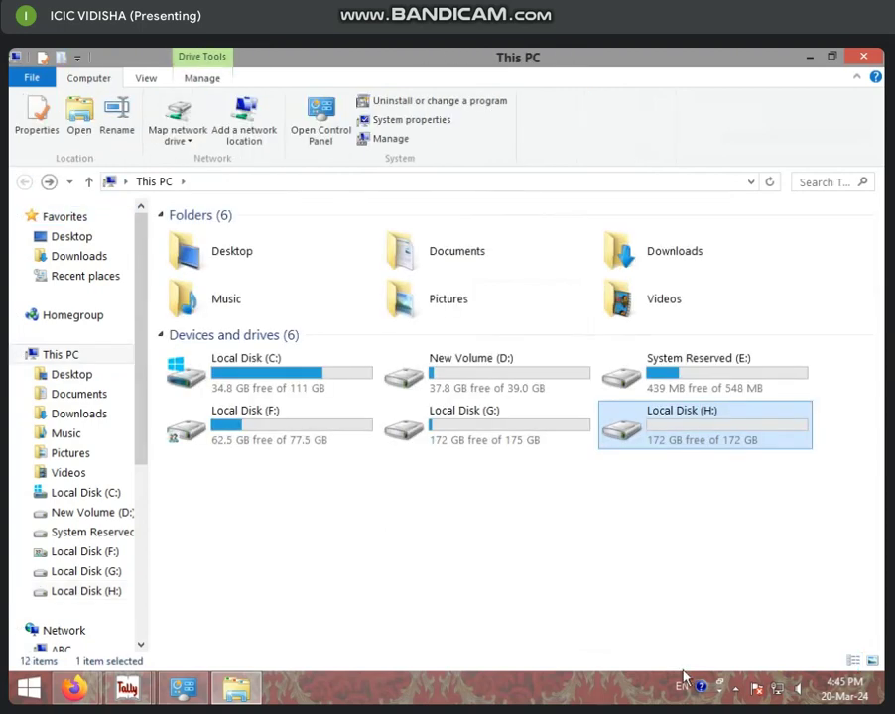
pyautogui.doubleClick(725, 445)
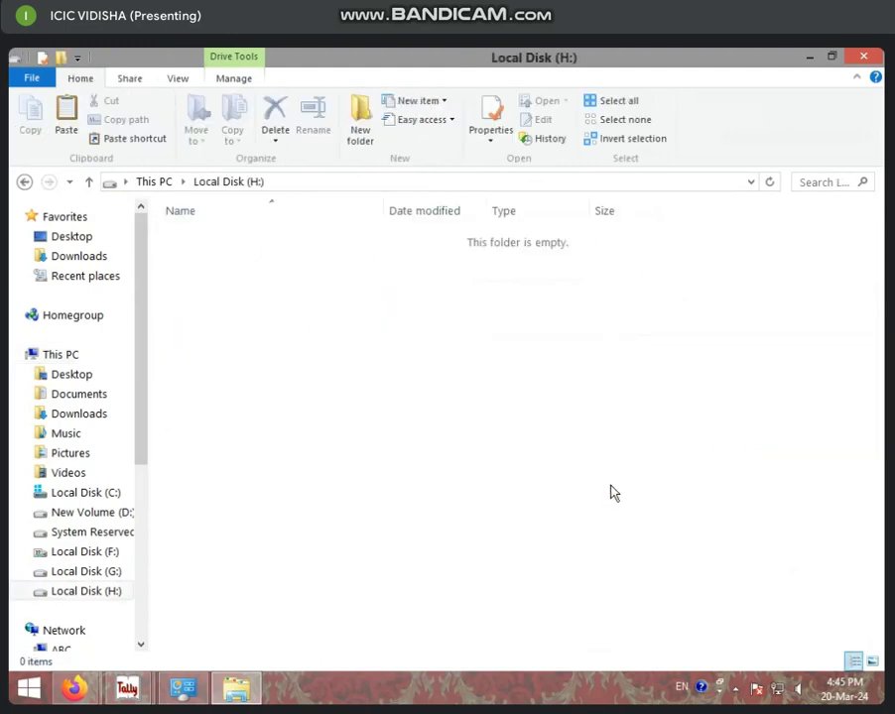
# Paste the copied folder into Local Disk (H:), cancel the failed copy, and minimise the window.
pyautogui.hotkey('ctrl', 'v')
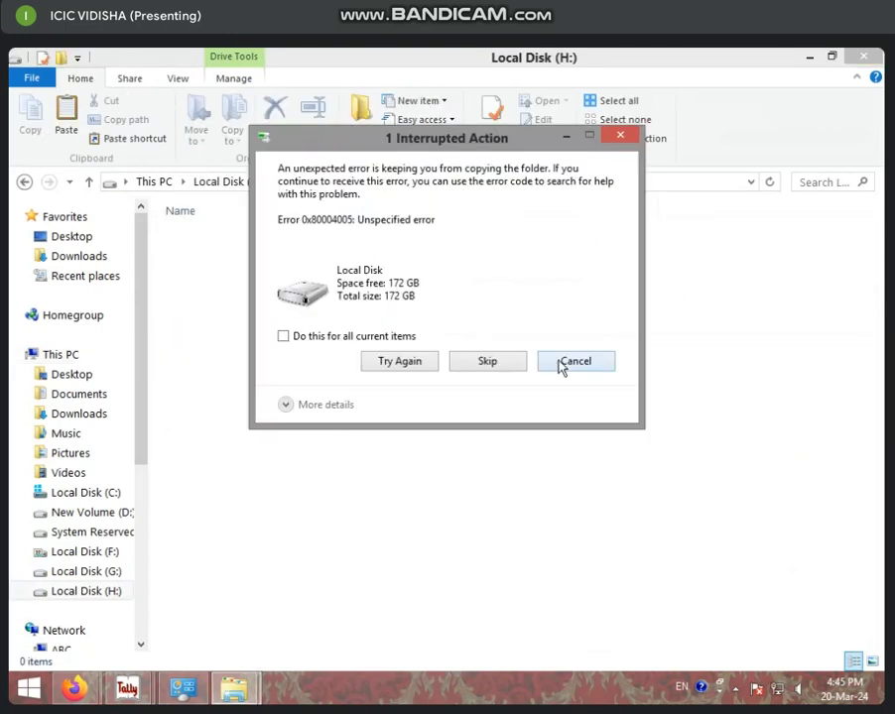
pyautogui.click(574, 363)
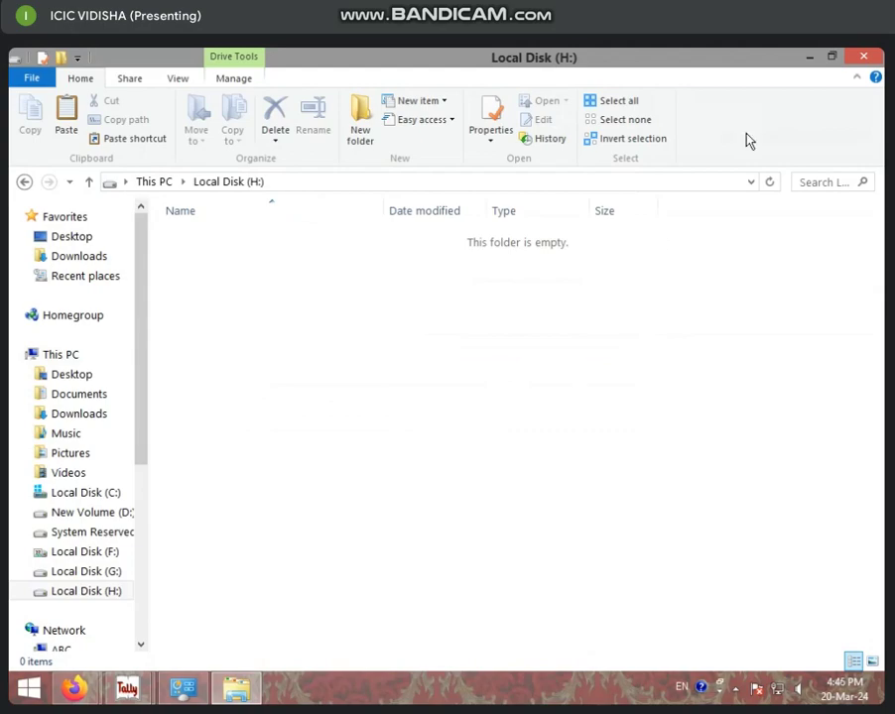
pyautogui.click(811, 59)
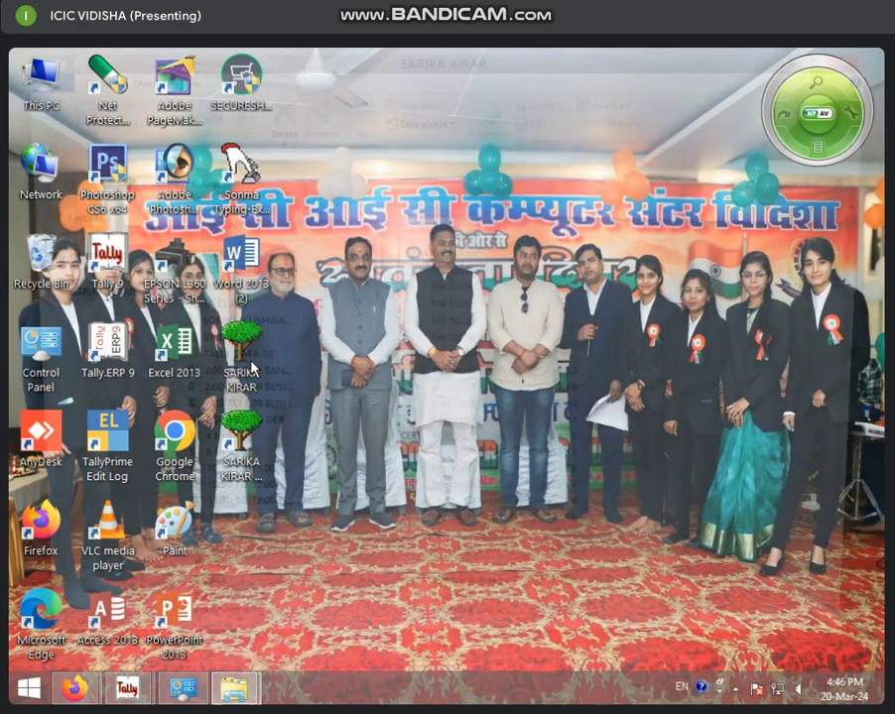
pyautogui.doubleClick(251, 369)
pyautogui.hotkey('ctrl', 'a')
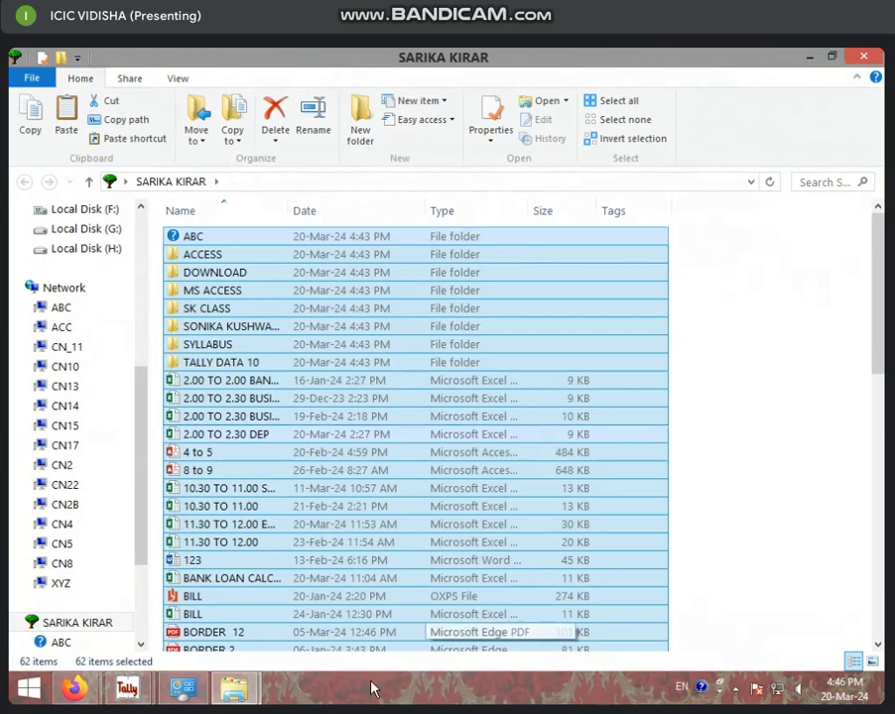
pyautogui.moveTo(226, 695)
pyautogui.click(166, 613)
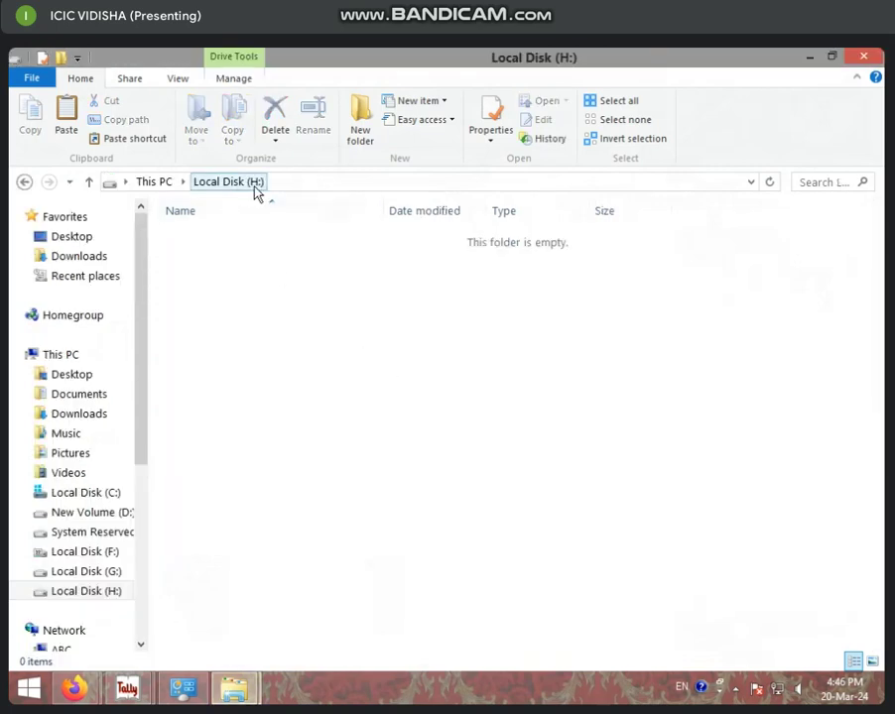
pyautogui.rightClick(415, 330)
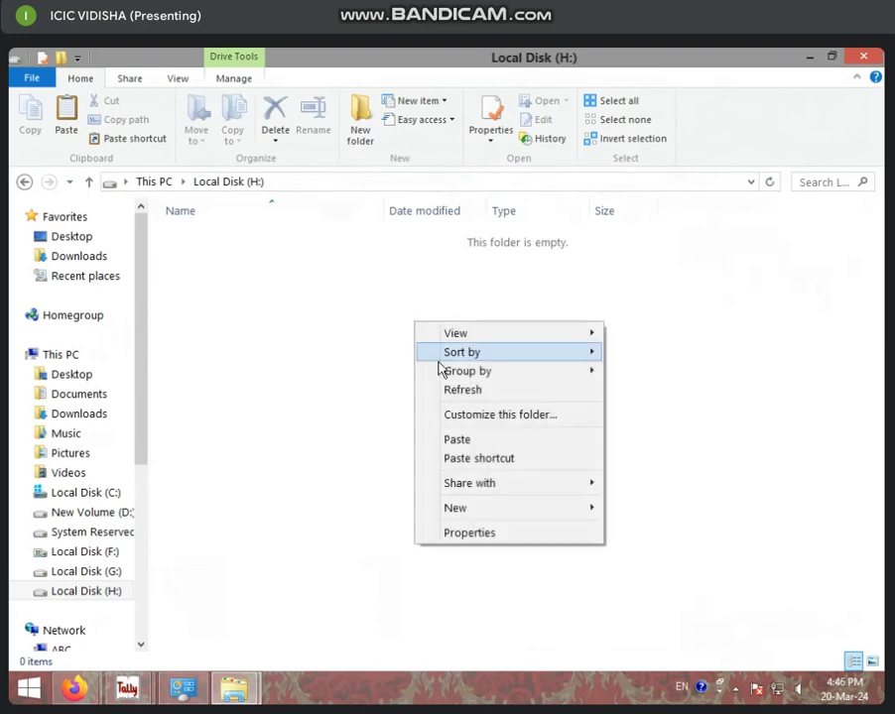
pyautogui.click(456, 437)
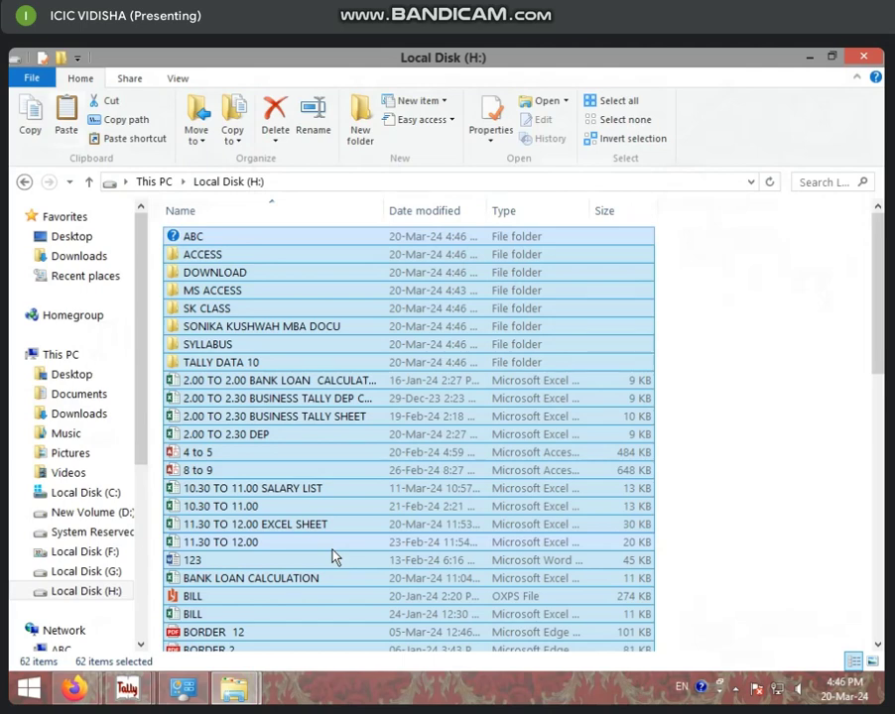
pyautogui.click(631, 490)
pyautogui.click(873, 57)
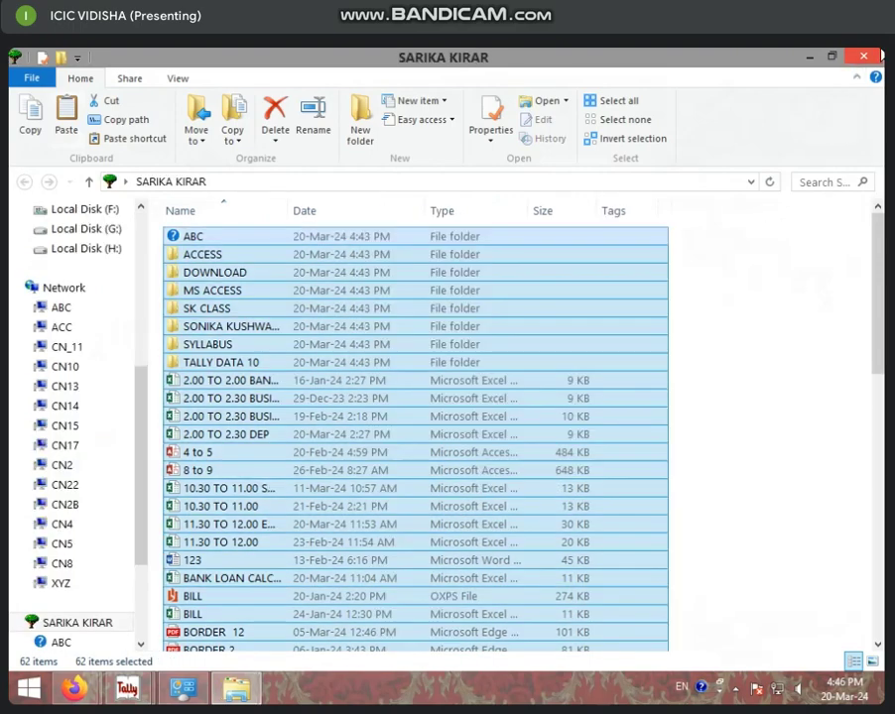
pyautogui.click(873, 56)
pyautogui.rightClick(592, 180)
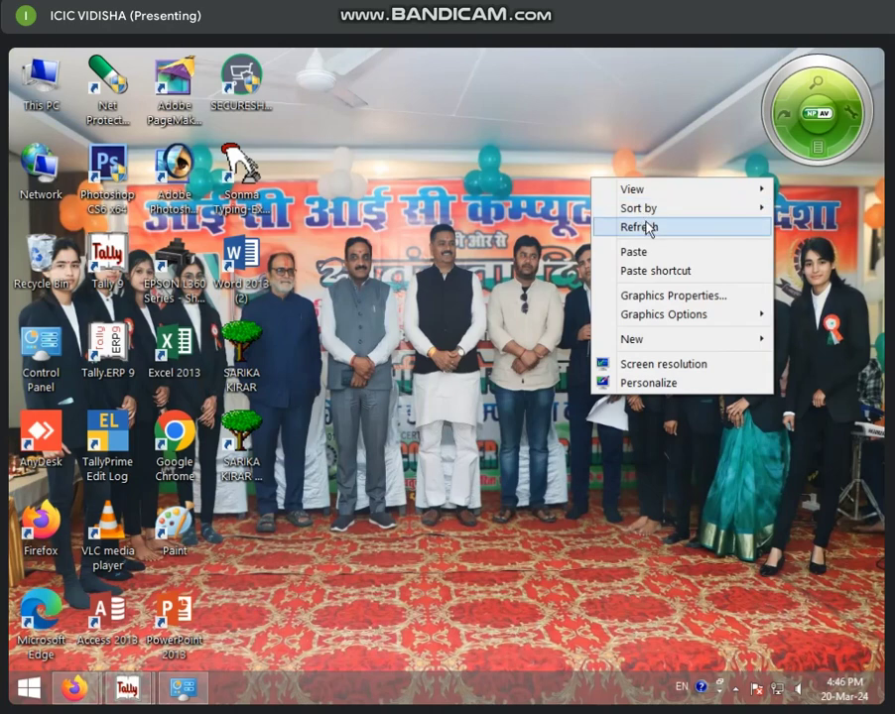
pyautogui.click(647, 228)
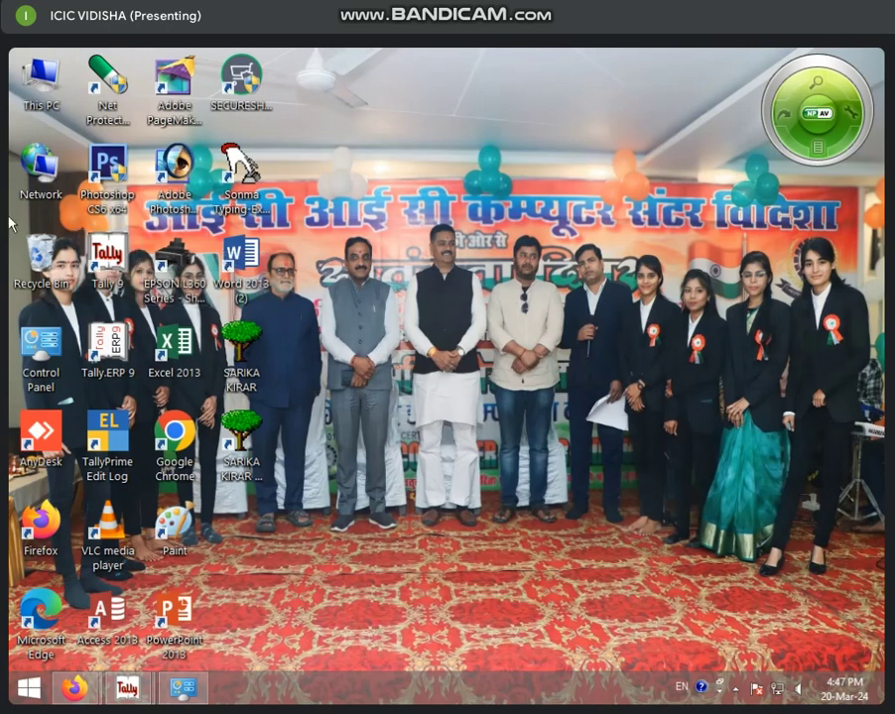
pyautogui.click(42, 82)
# Open This PC and bring up the options for Local Disk (C:).
pyautogui.doubleClick(43, 83)
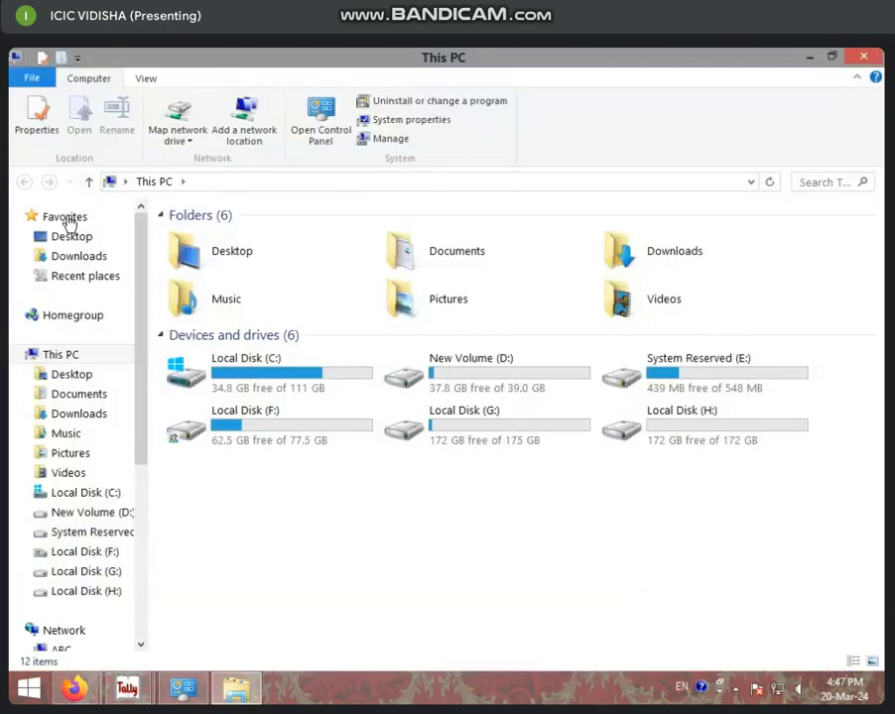
pyautogui.click(211, 380)
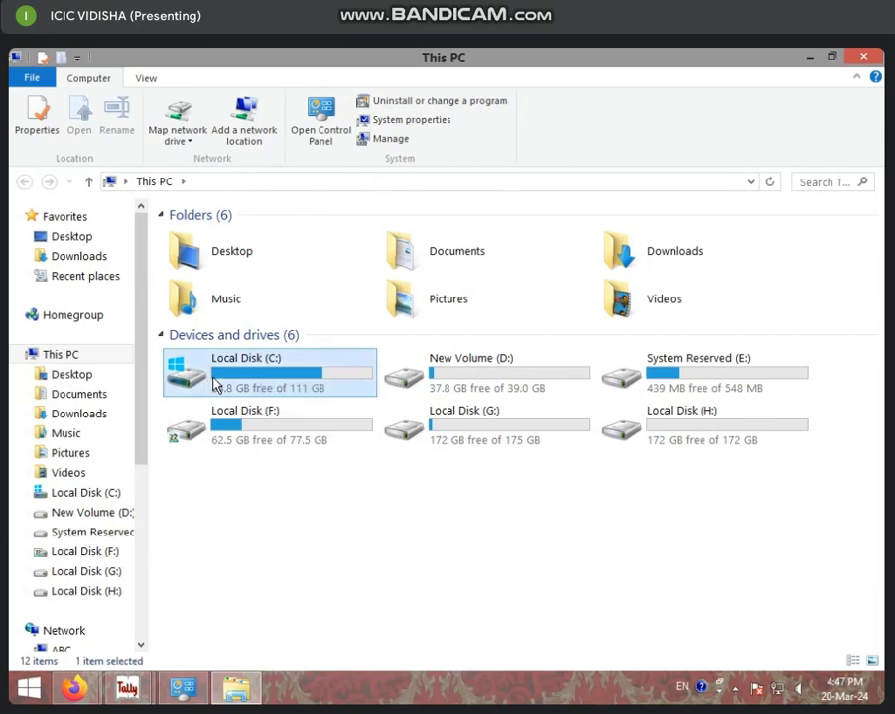
pyautogui.rightClick(214, 383)
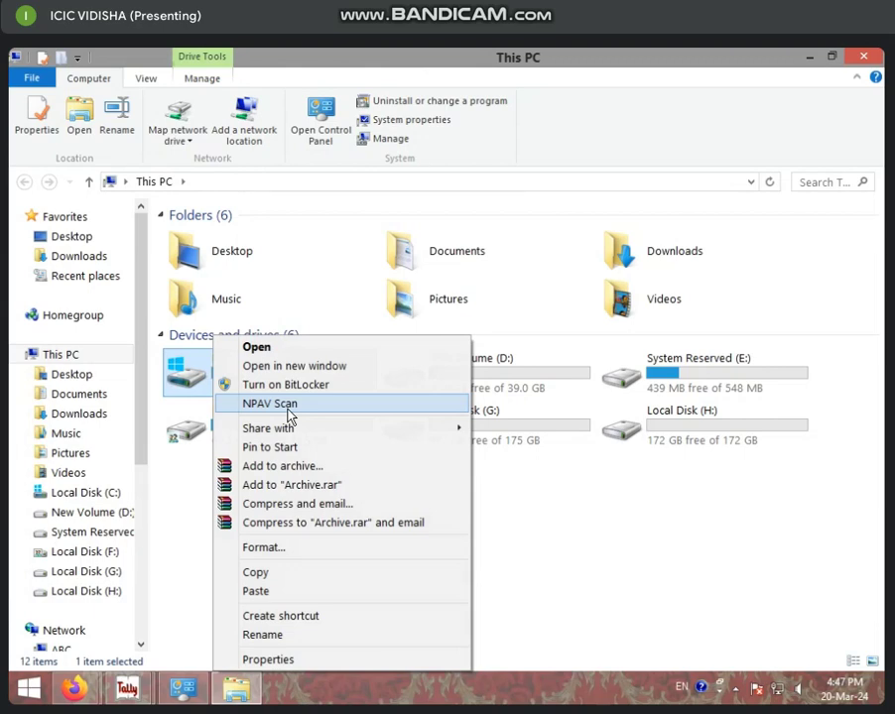
# View the options for Local Disk (G:), dismiss them, and reselect Local Disk (C:).
pyautogui.click(501, 423)
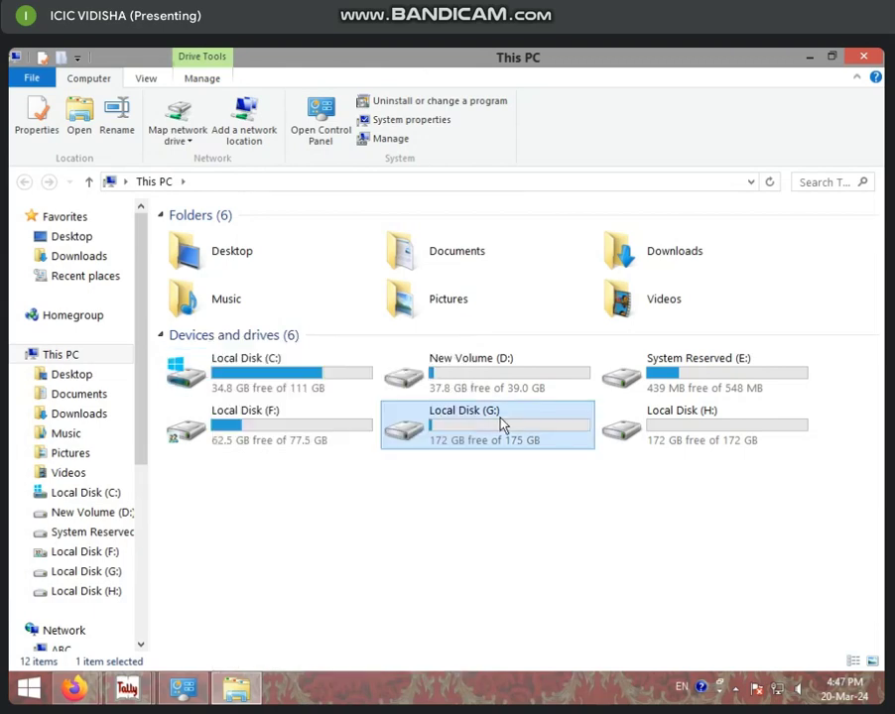
pyautogui.rightClick(501, 424)
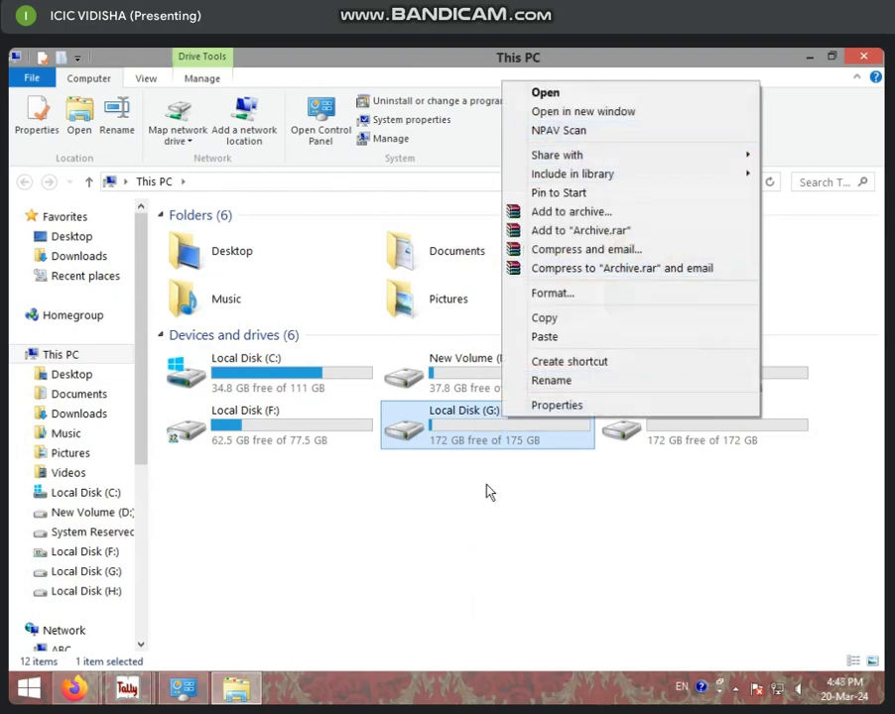
pyautogui.click(499, 535)
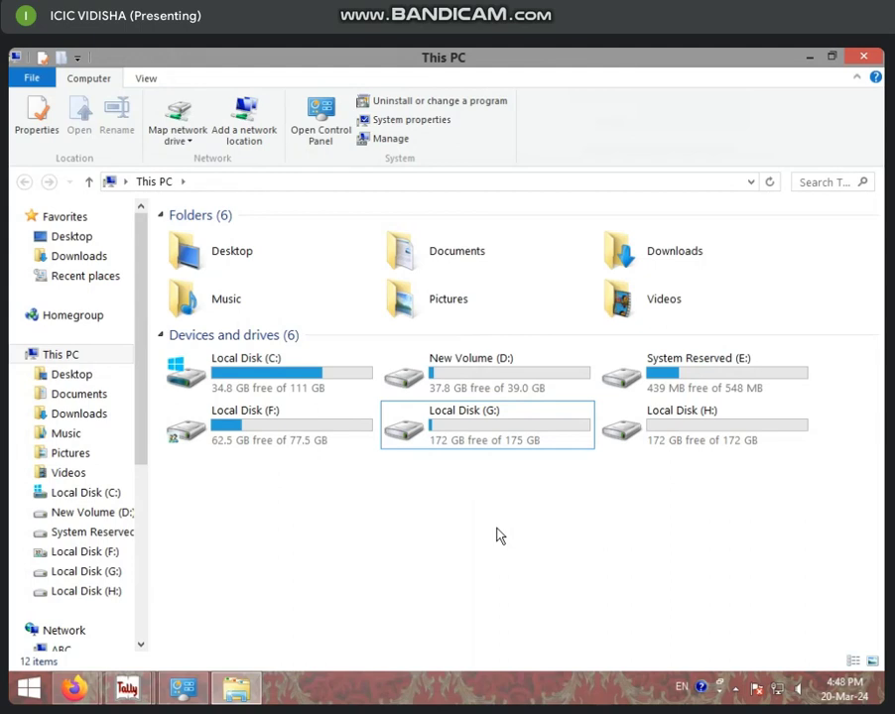
pyautogui.rightClick(289, 383)
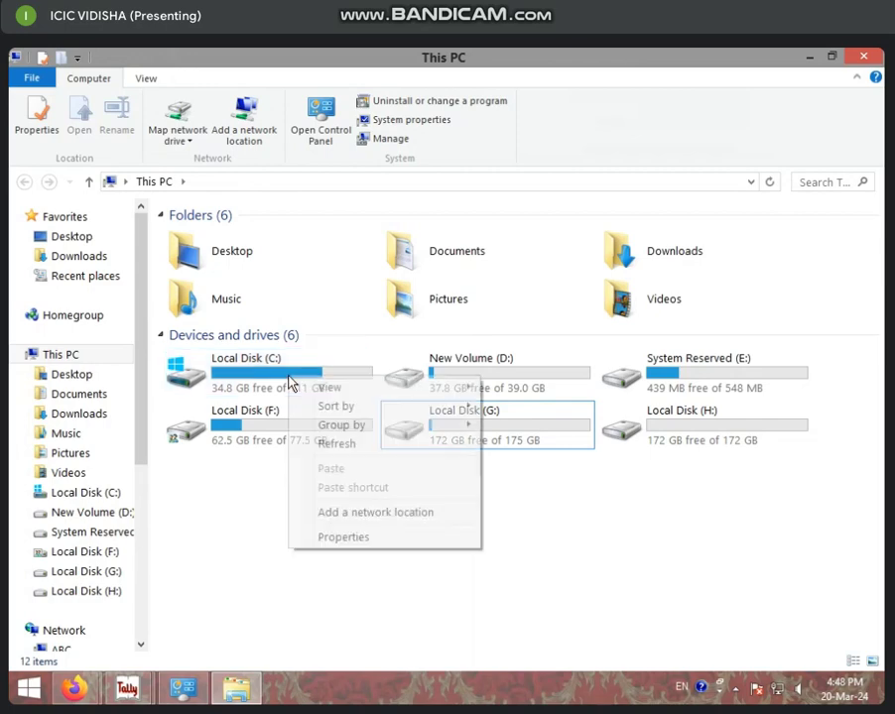
pyautogui.click(254, 374)
# Start an NPAV virus scan of Local Disk (C:) and drag the scanner window aside.
pyautogui.rightClick(256, 376)
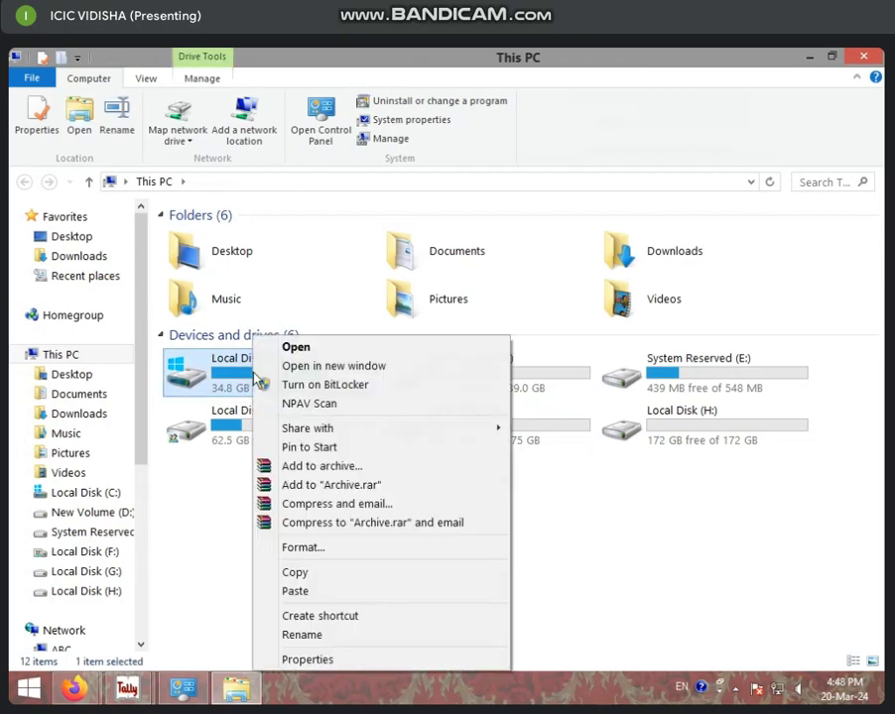
pyautogui.click(304, 404)
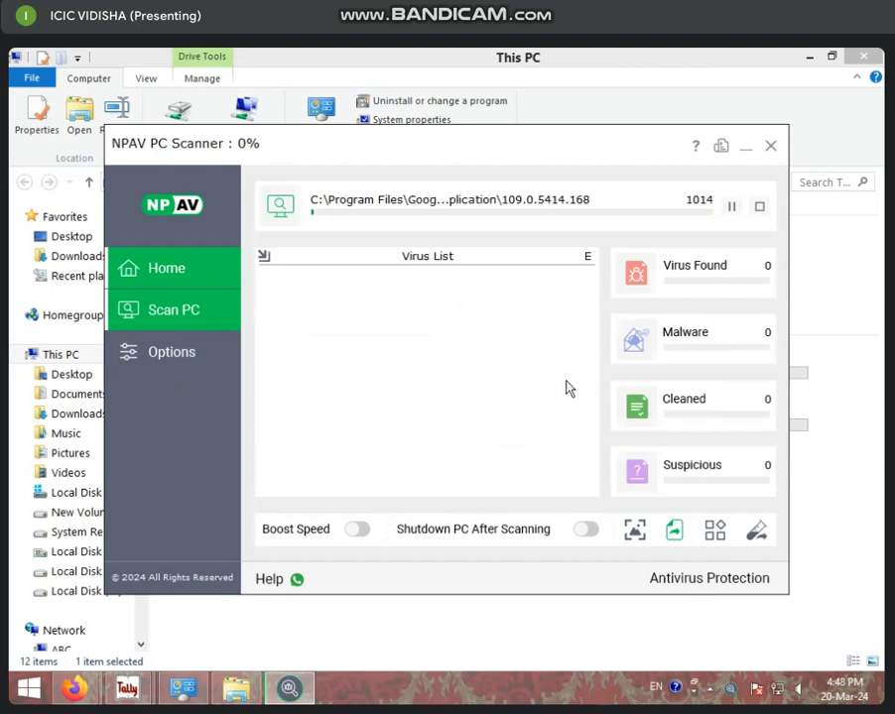
pyautogui.moveTo(600, 146); pyautogui.dragTo(618, 468)
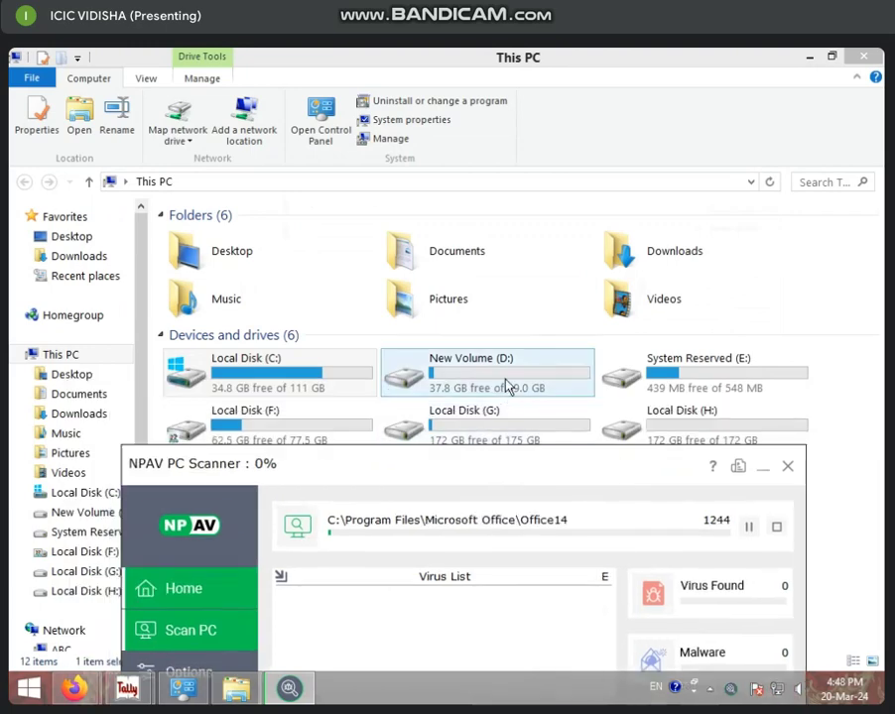
# Move the NPAV scanner window to the top-left, then minimize it.
pyautogui.click(506, 382)
pyautogui.rightClick(506, 382)
pyautogui.click(404, 487)
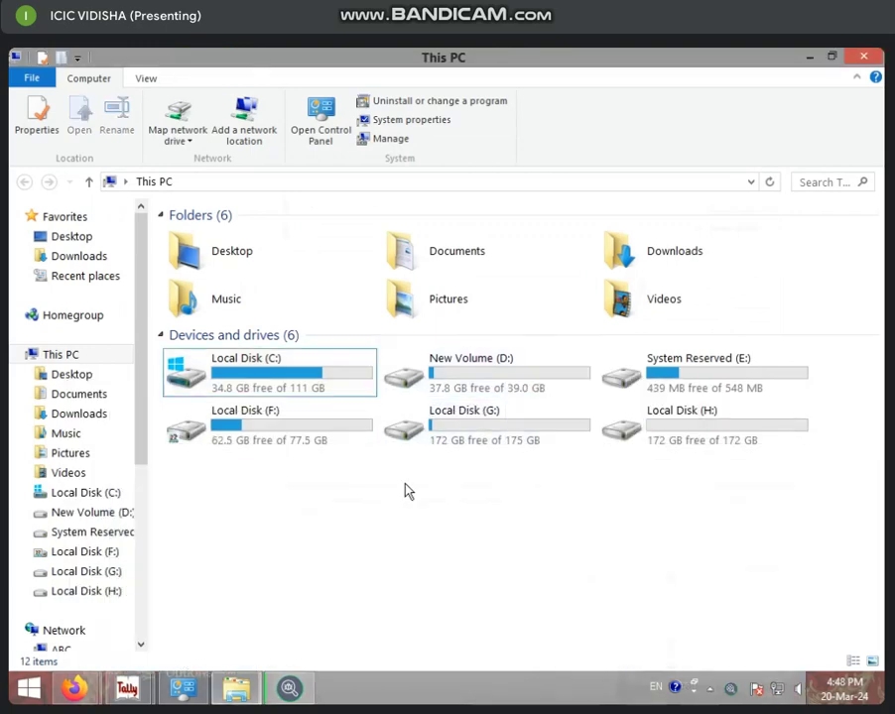
pyautogui.click(289, 687)
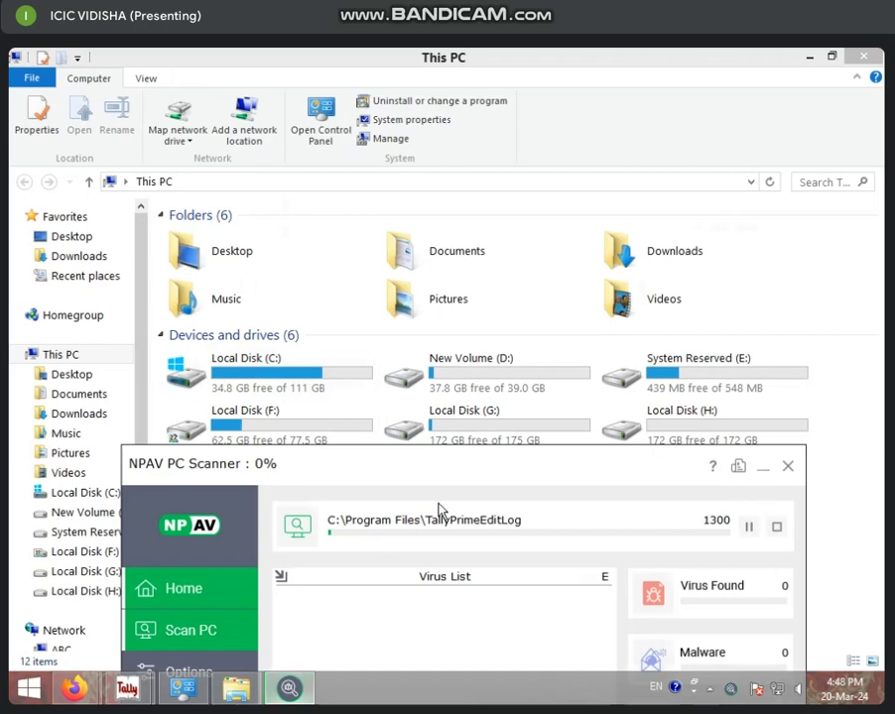
pyautogui.moveTo(454, 464); pyautogui.dragTo(413, 180)
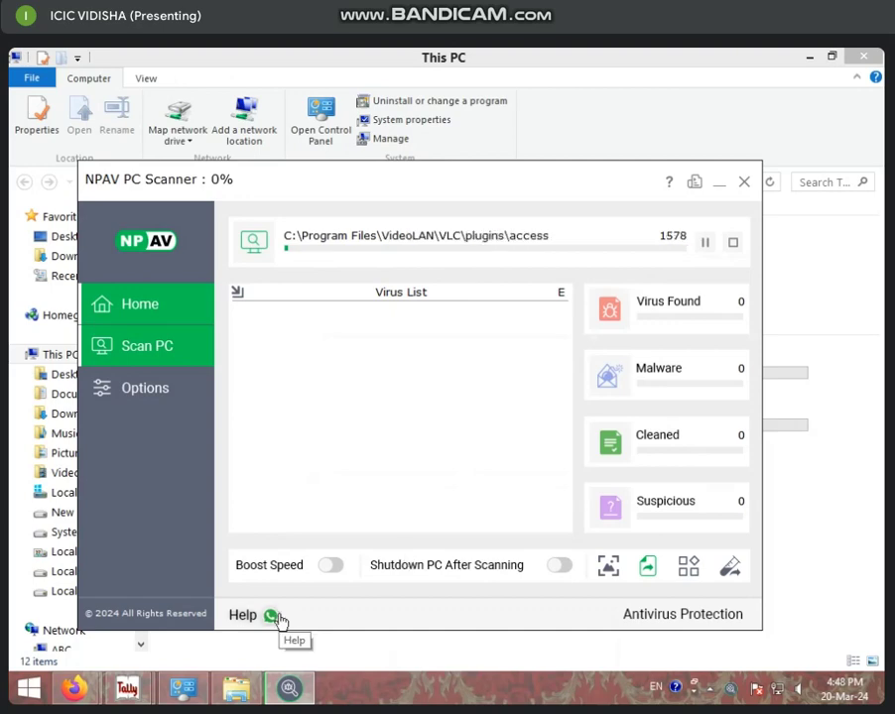
pyautogui.click(719, 183)
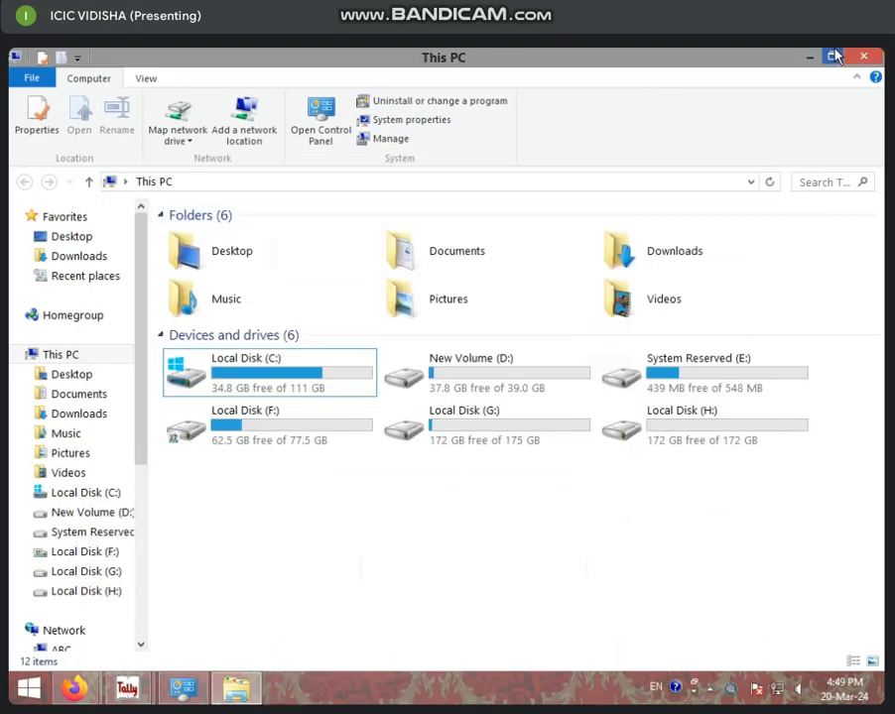
# Restore down and minimize This PC to show the desktop, then refresh the desktop.
pyautogui.click(836, 57)
pyautogui.click(689, 266)
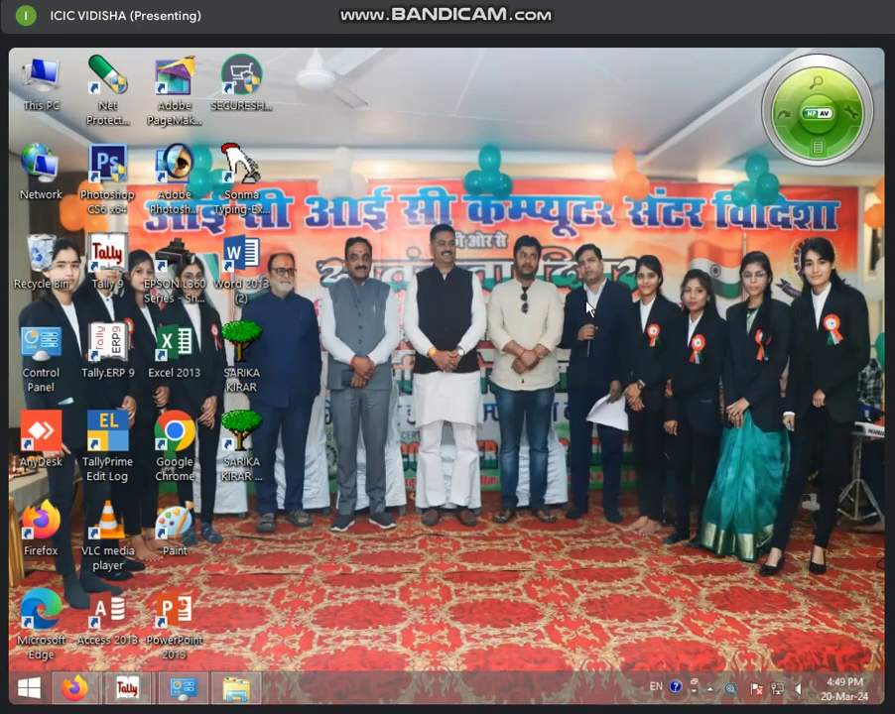
pyautogui.rightClick(515, 272)
pyautogui.click(566, 317)
# Refresh the desktop two more times from its right-click menu.
pyautogui.rightClick(523, 294)
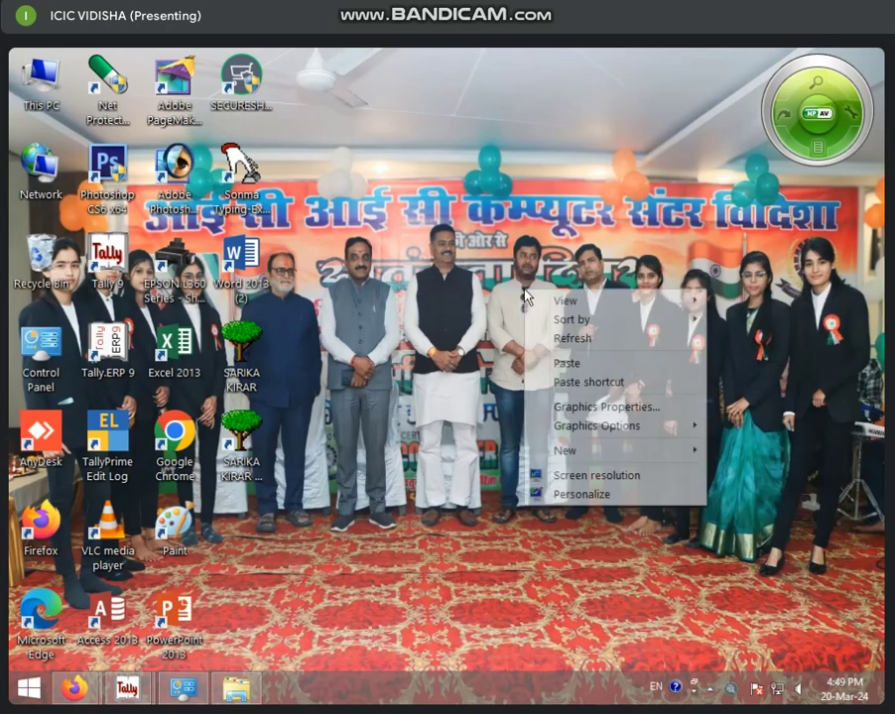
pyautogui.click(571, 339)
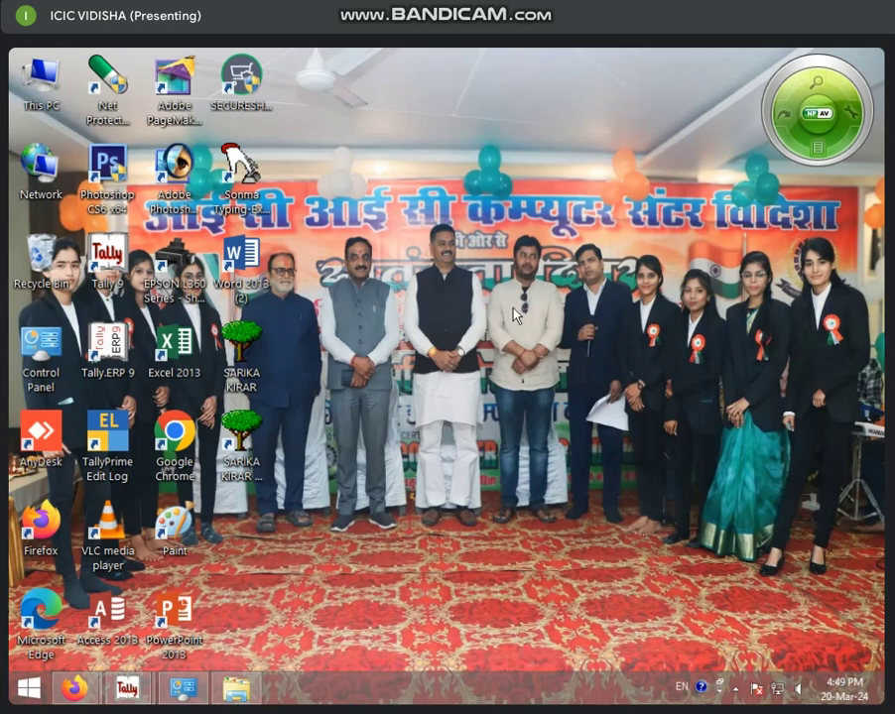
pyautogui.rightClick(514, 308)
pyautogui.click(551, 355)
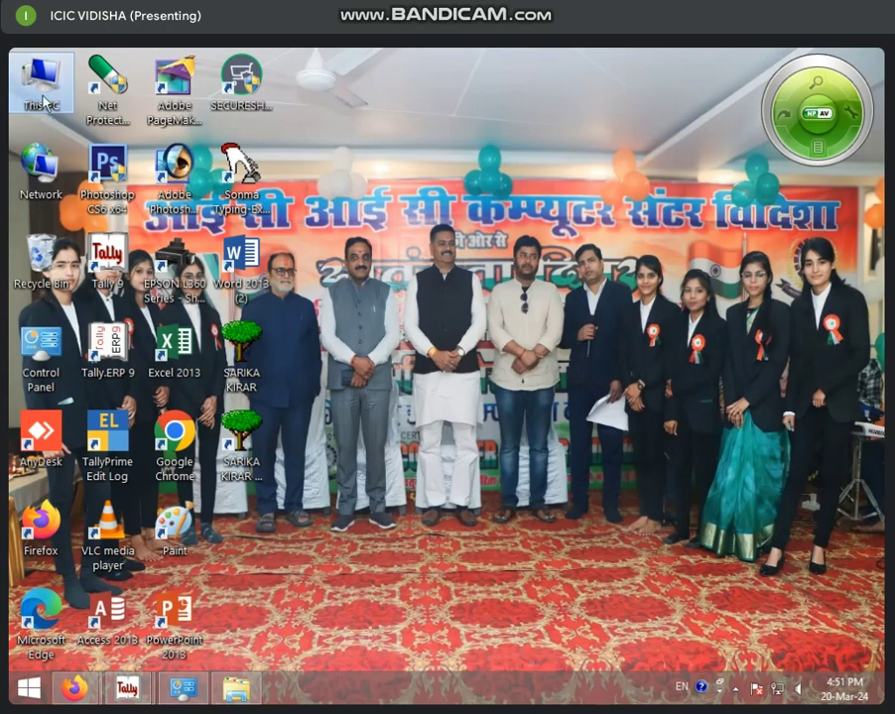
# Open This PC's Properties to review the System information, then minimize that window.
pyautogui.rightClick(34, 91)
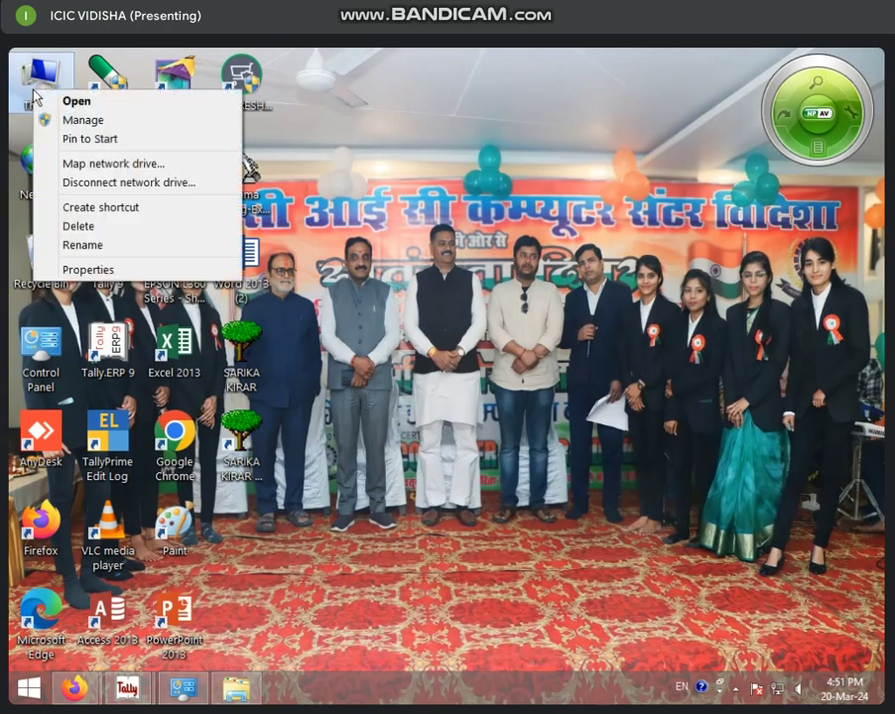
pyautogui.click(109, 272)
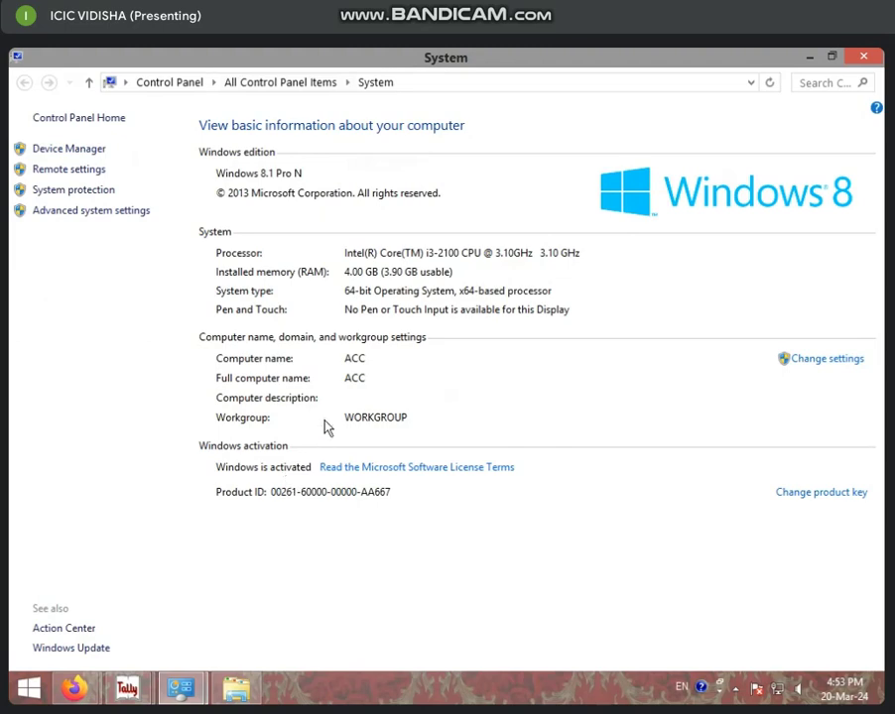
pyautogui.click(807, 58)
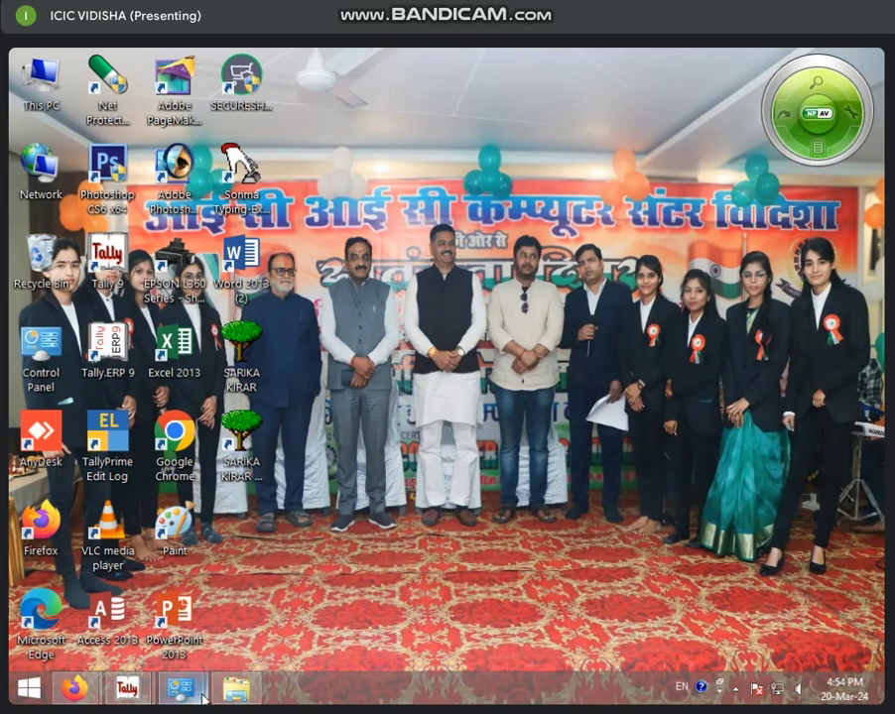
# Restore and minimize Programs and Features, then bring back and close the System window.
pyautogui.moveTo(195, 698)
pyautogui.click(120, 607)
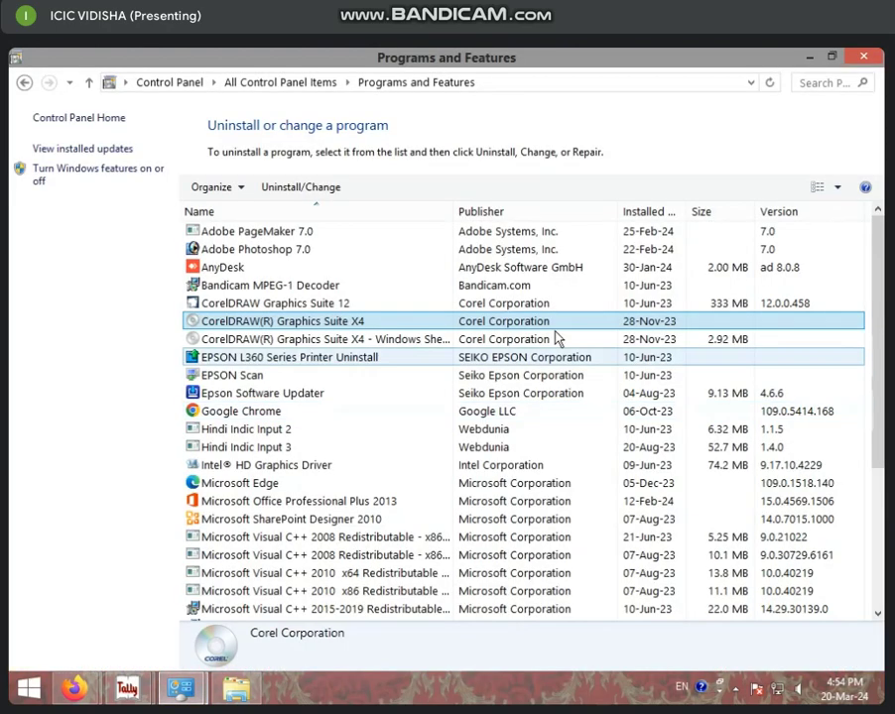
pyautogui.click(182, 694)
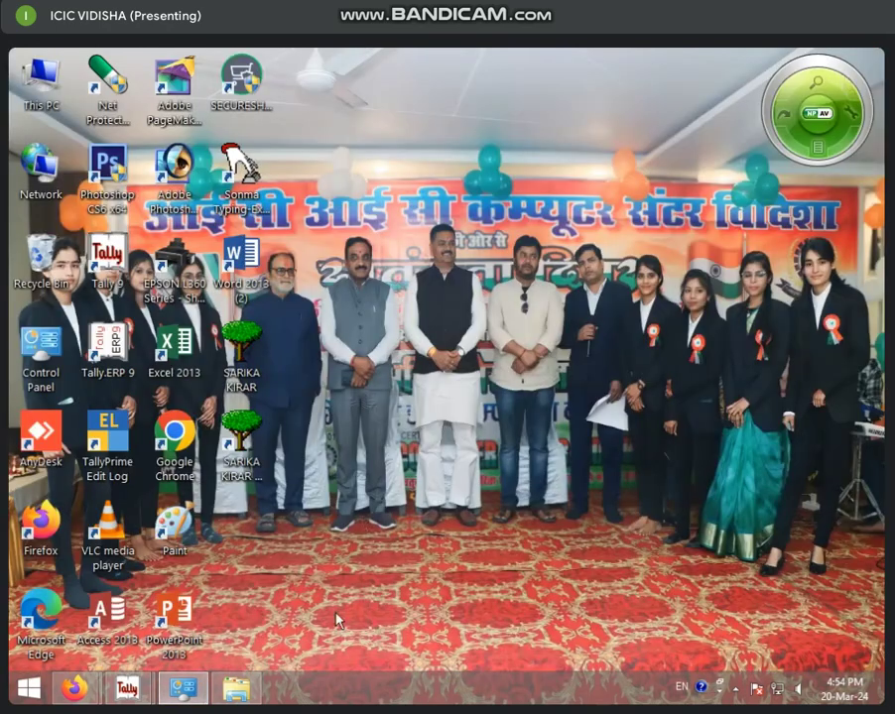
pyautogui.click(182, 694)
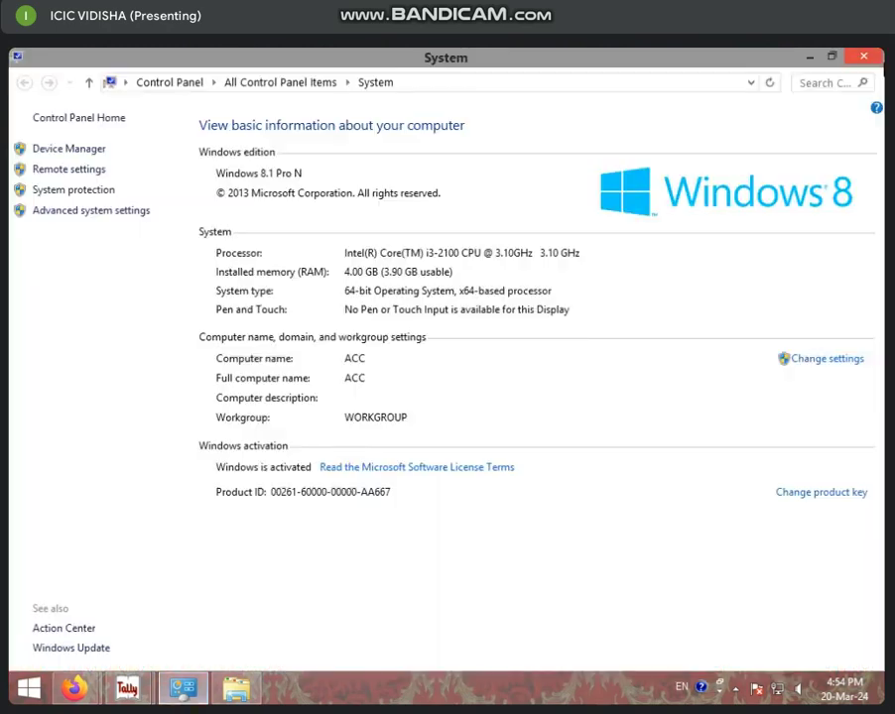
pyautogui.click(877, 59)
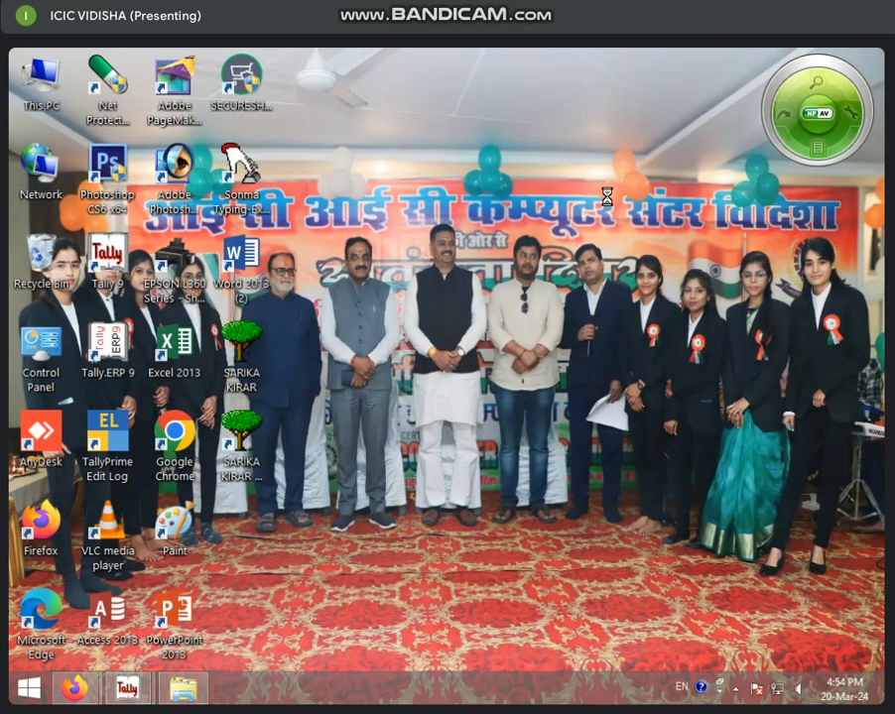
# Refresh the desktop and bring up the taskbar's options menu.
pyautogui.rightClick(607, 197)
pyautogui.click(638, 250)
pyautogui.rightClick(576, 696)
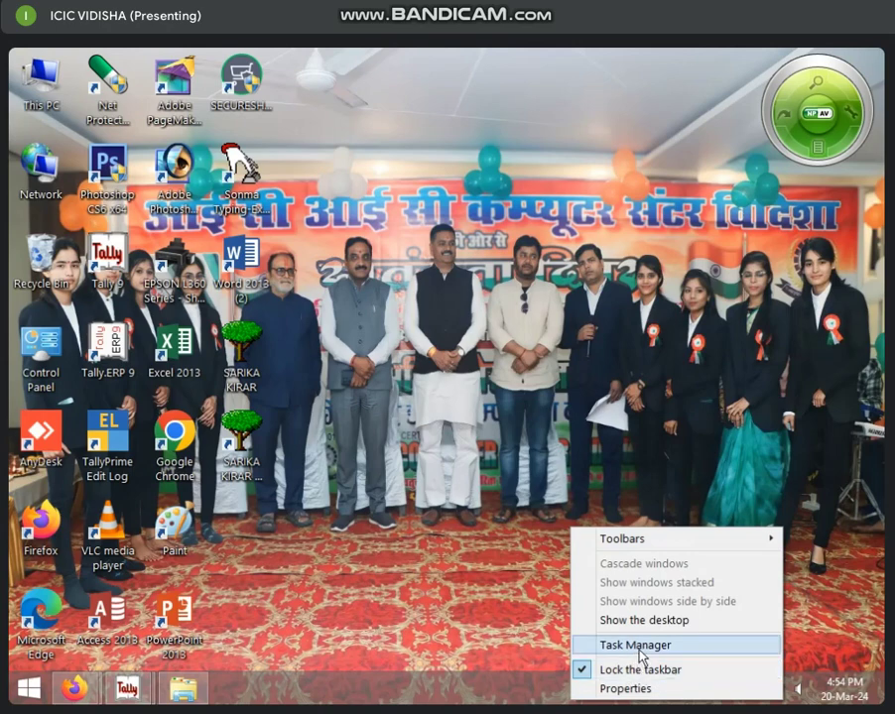
# Open Task Manager with Ctrl+Shift+Esc and end both tally9 (32 bit) processes.
pyautogui.click(515, 626)
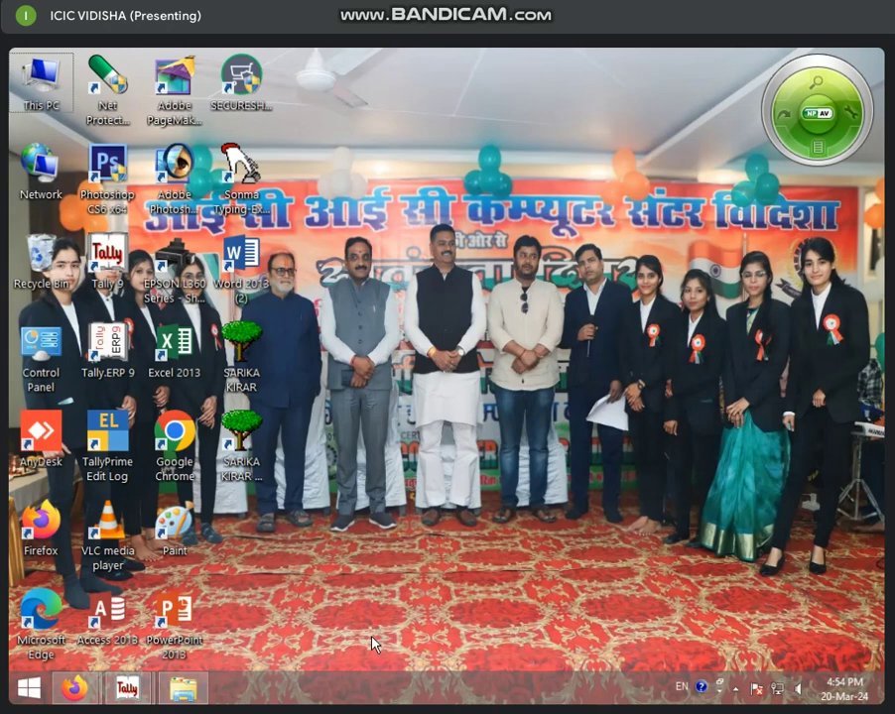
pyautogui.hotkey('ctrl', 'shift', 'Escape')
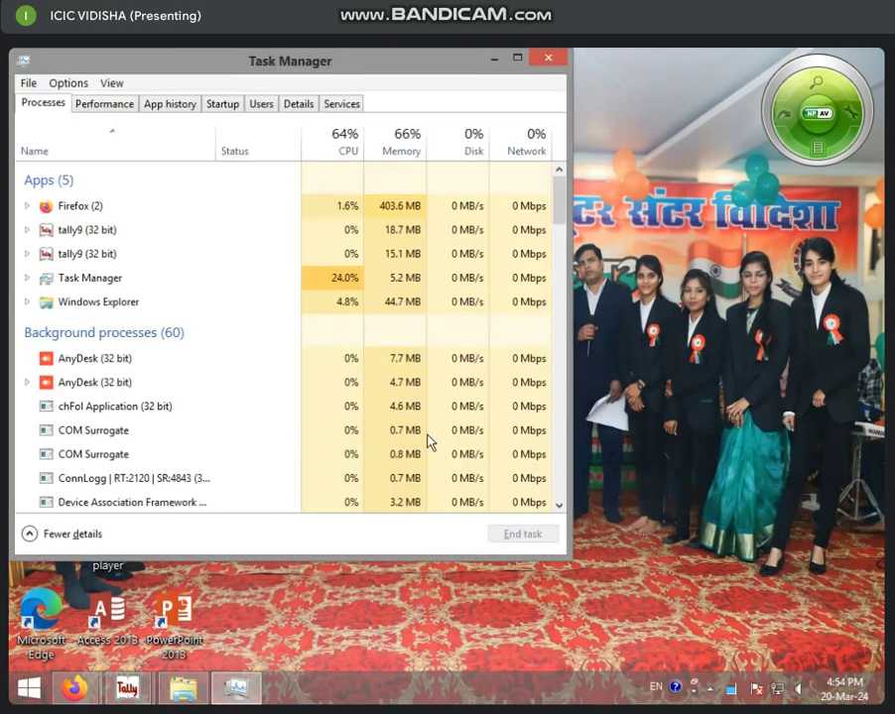
pyautogui.click(88, 229)
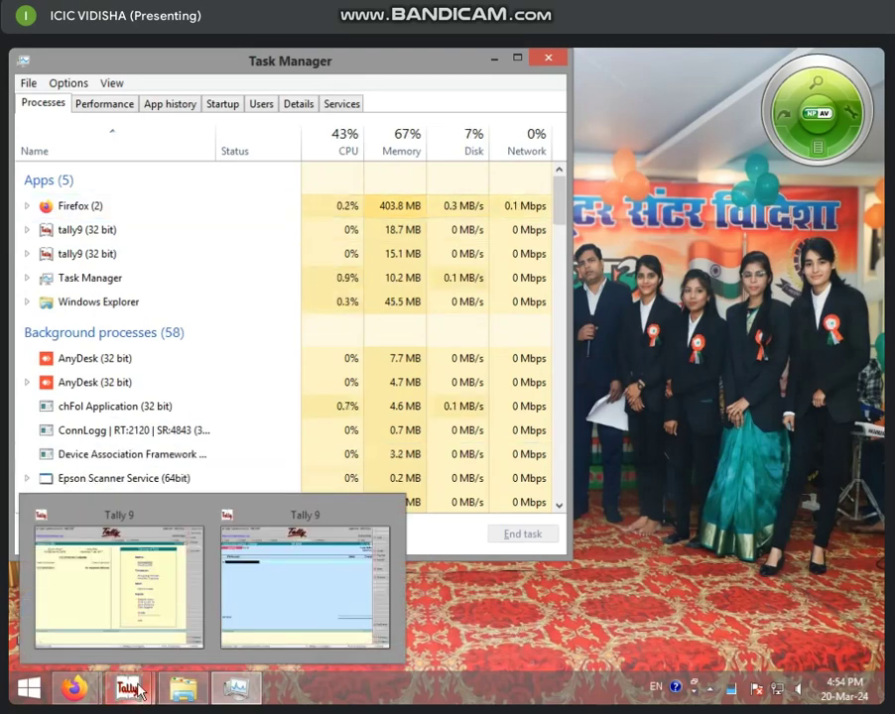
pyautogui.click(101, 262)
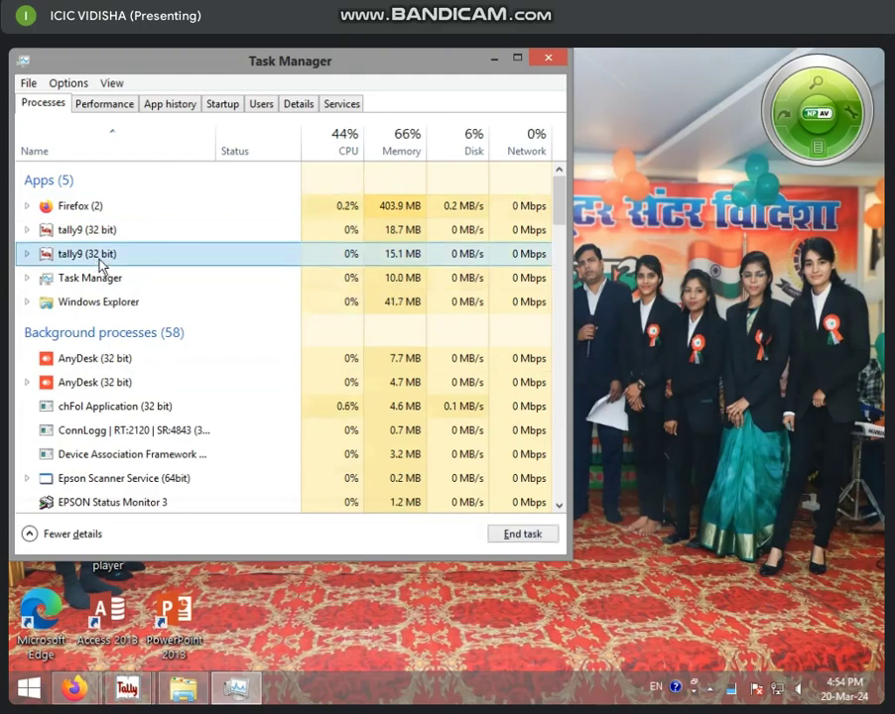
pyautogui.click(521, 536)
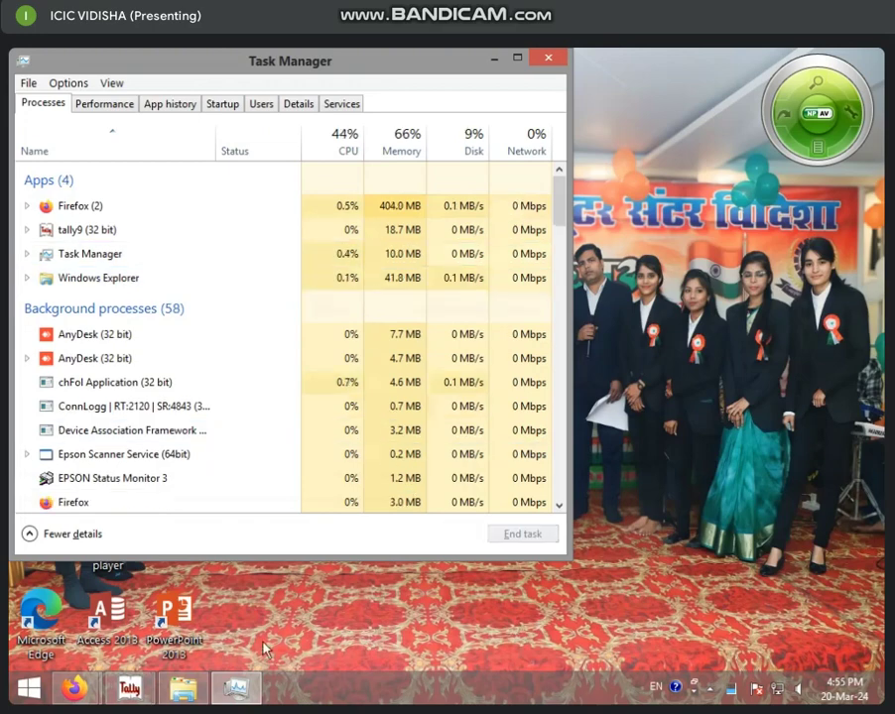
pyautogui.click(116, 230)
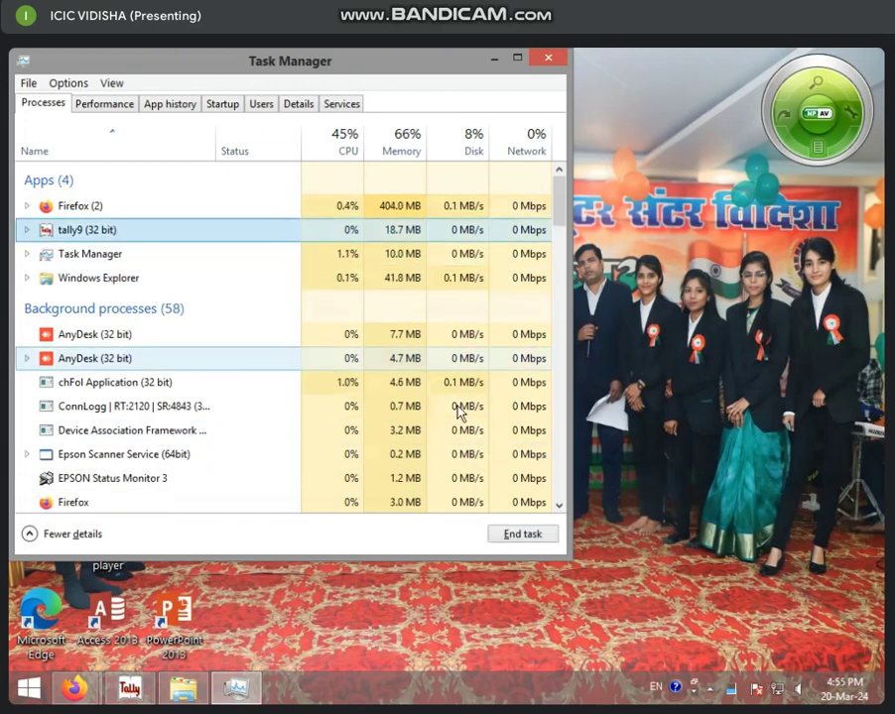
pyautogui.click(522, 537)
# Close Task Manager and refresh the desktop.
pyautogui.moveTo(146, 684)
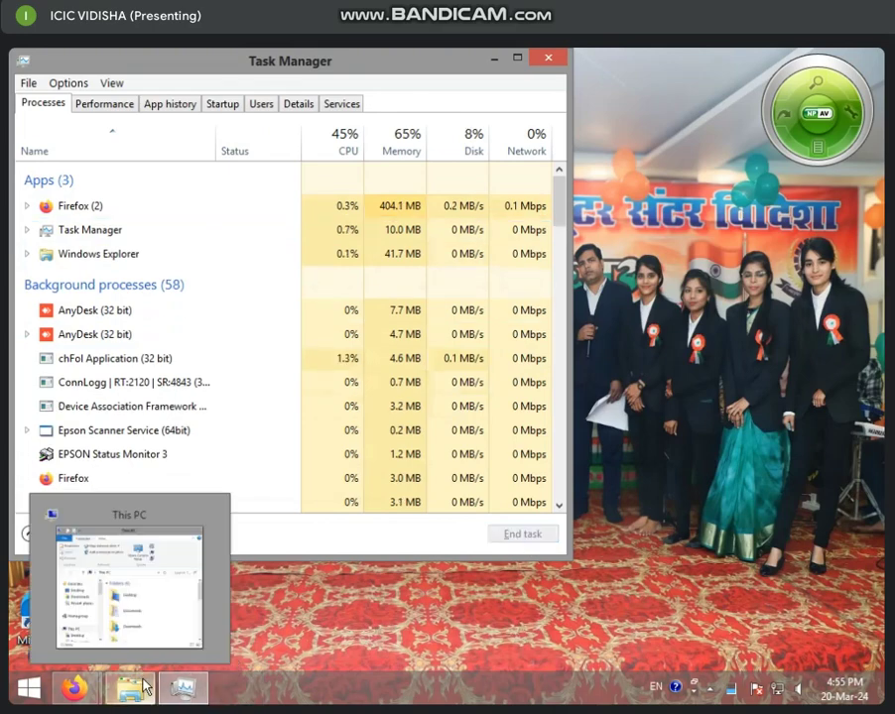
pyautogui.click(548, 62)
pyautogui.rightClick(416, 224)
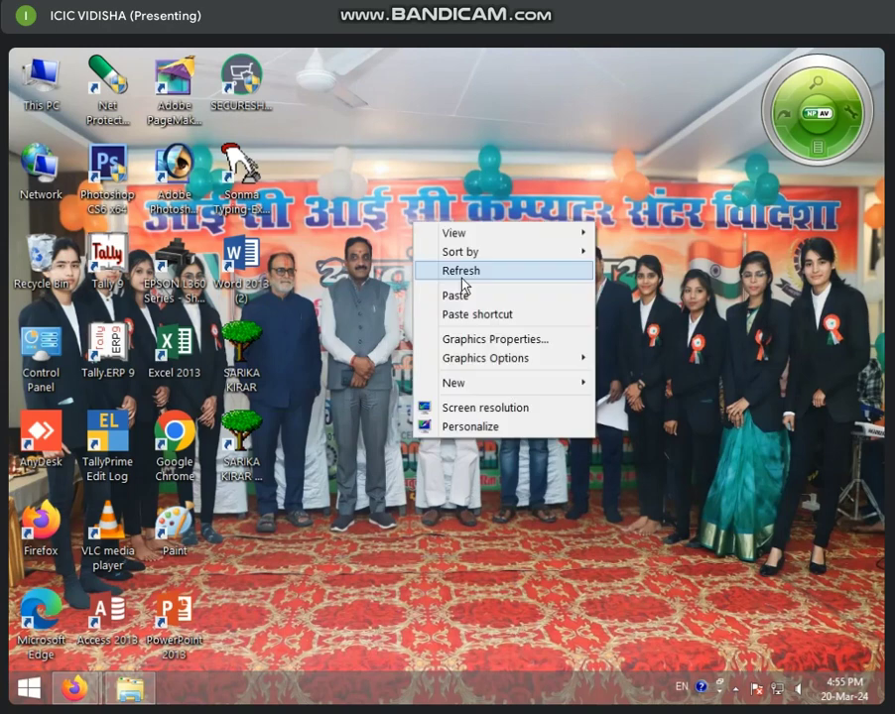
pyautogui.click(459, 282)
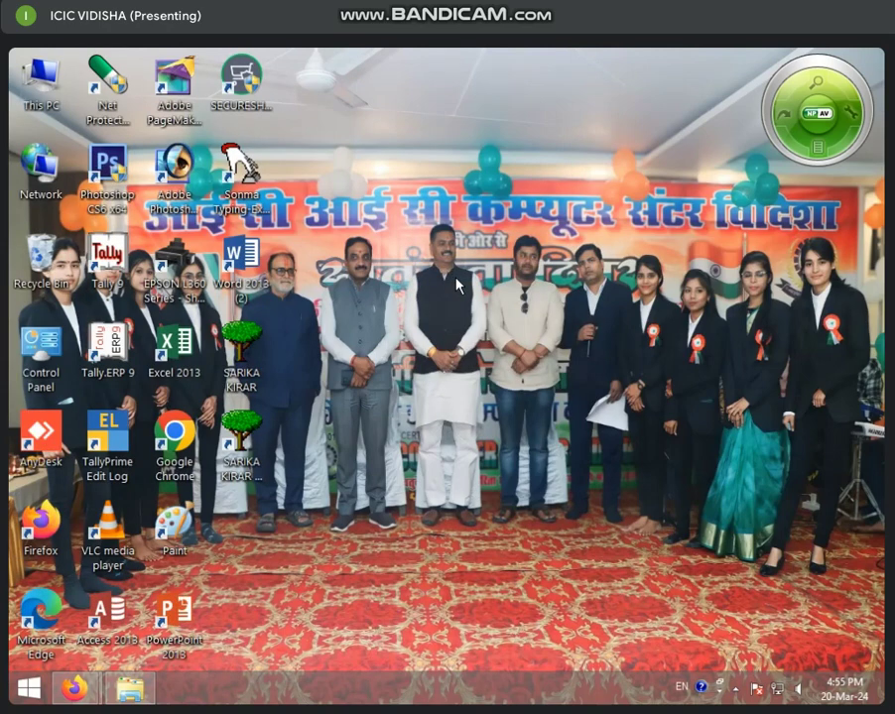